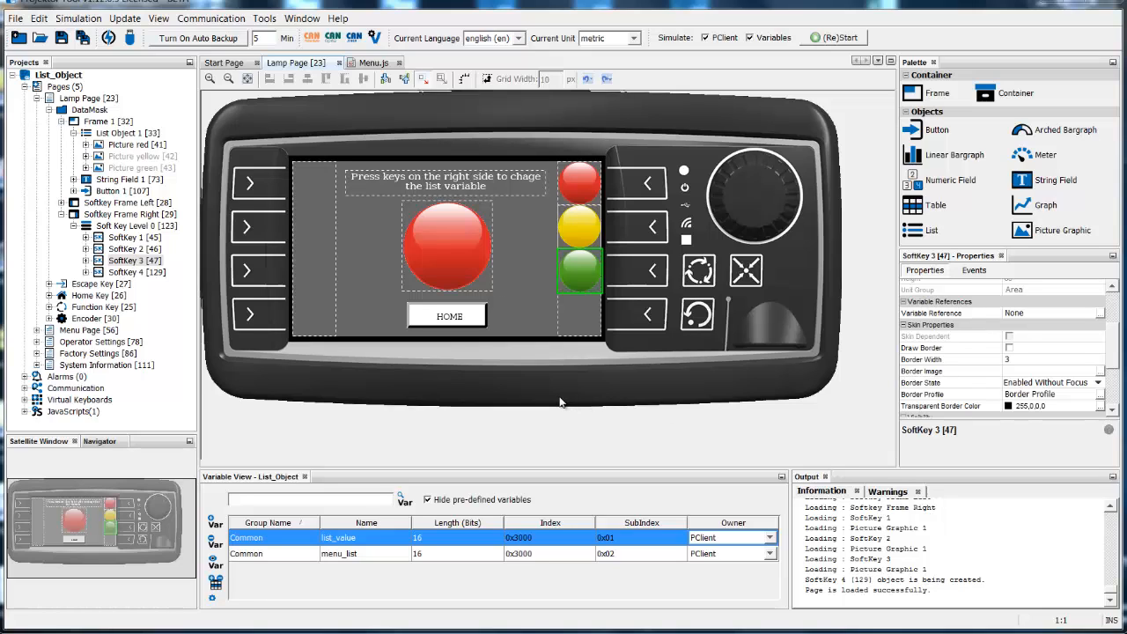
Step: Select the large lamp list object on the Lamp Page and review its size, location, variable reference and item height properties
left_click(451, 231)
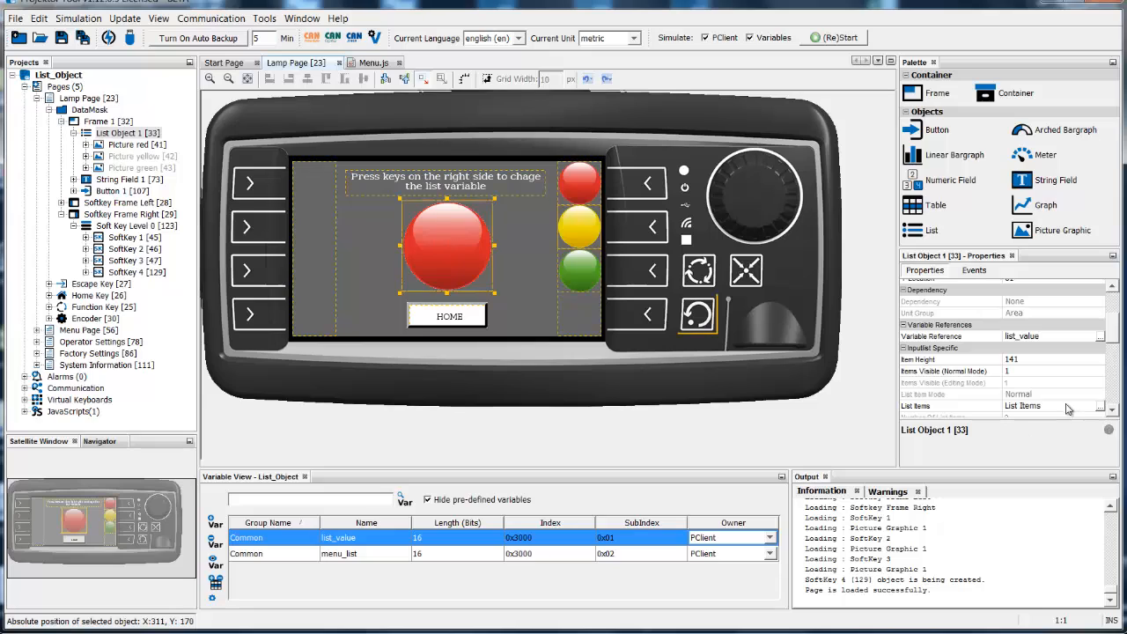
left_click_drag(1113, 338, 1117, 306)
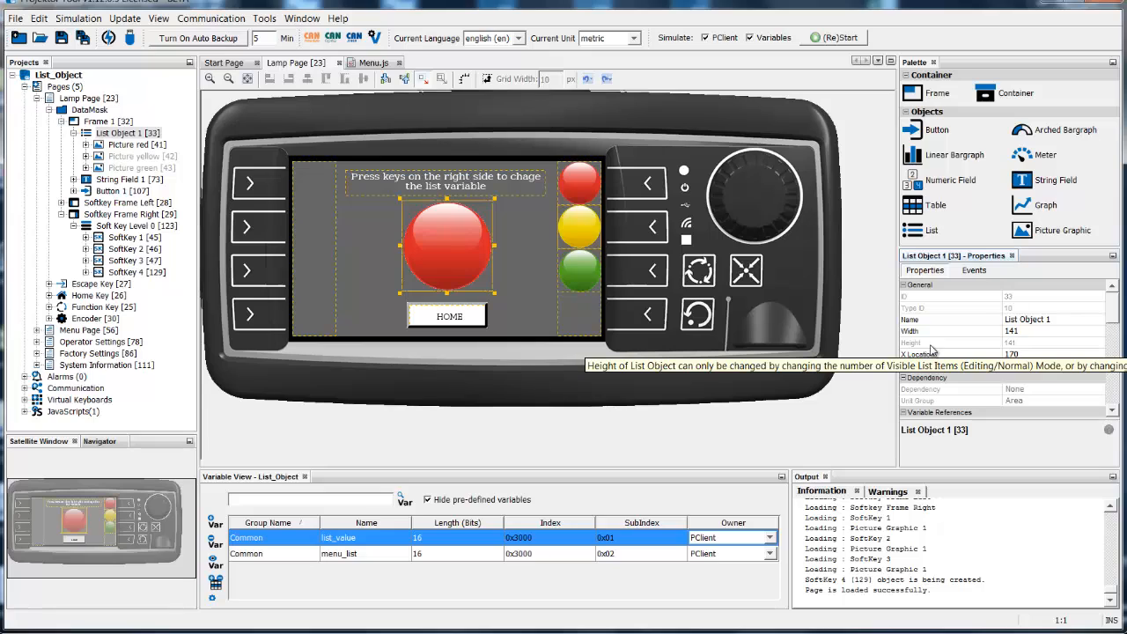
left_click_drag(1112, 323, 1112, 346)
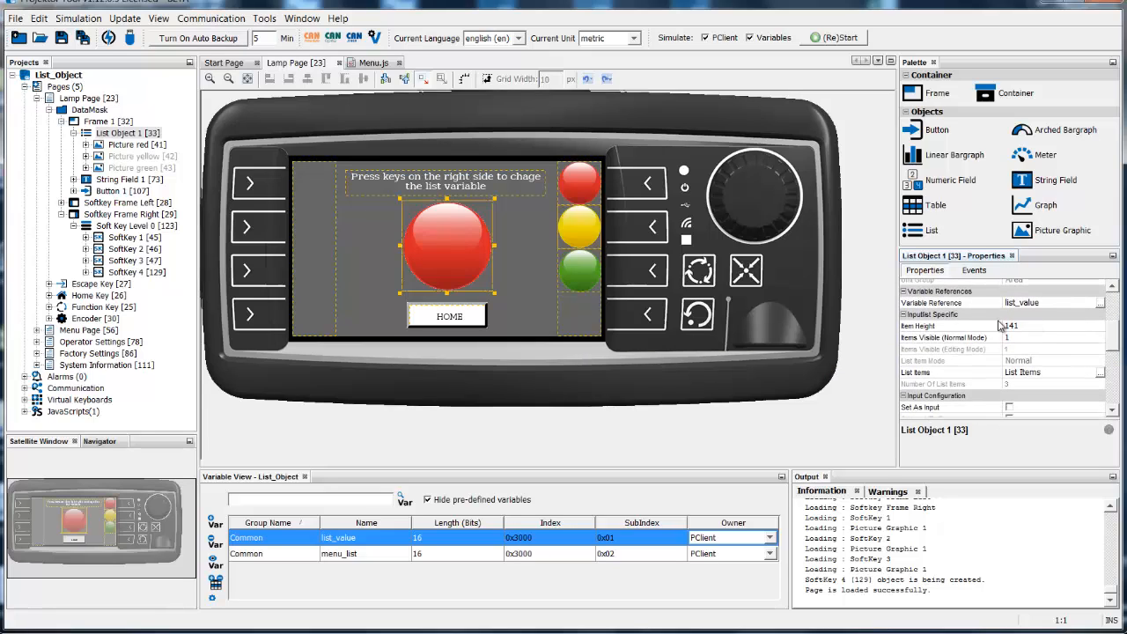
left_click(939, 327)
scroll(1112, 347, "down", 1)
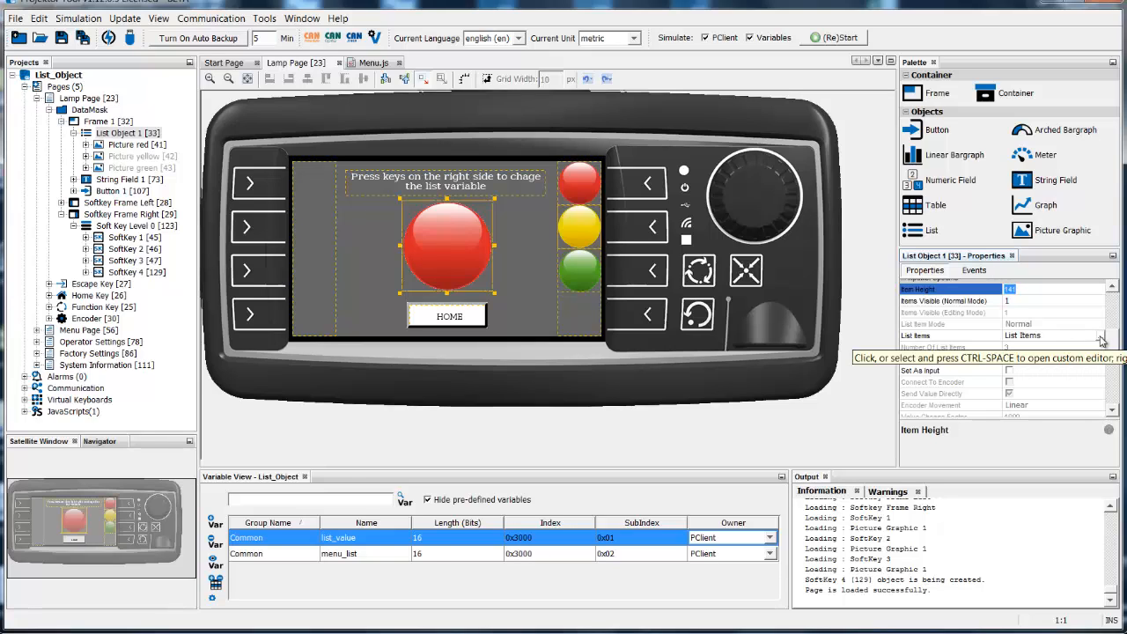
Step: Examine the lamp list's items and the object types available for adding, then review its variable reference
left_click(1101, 339)
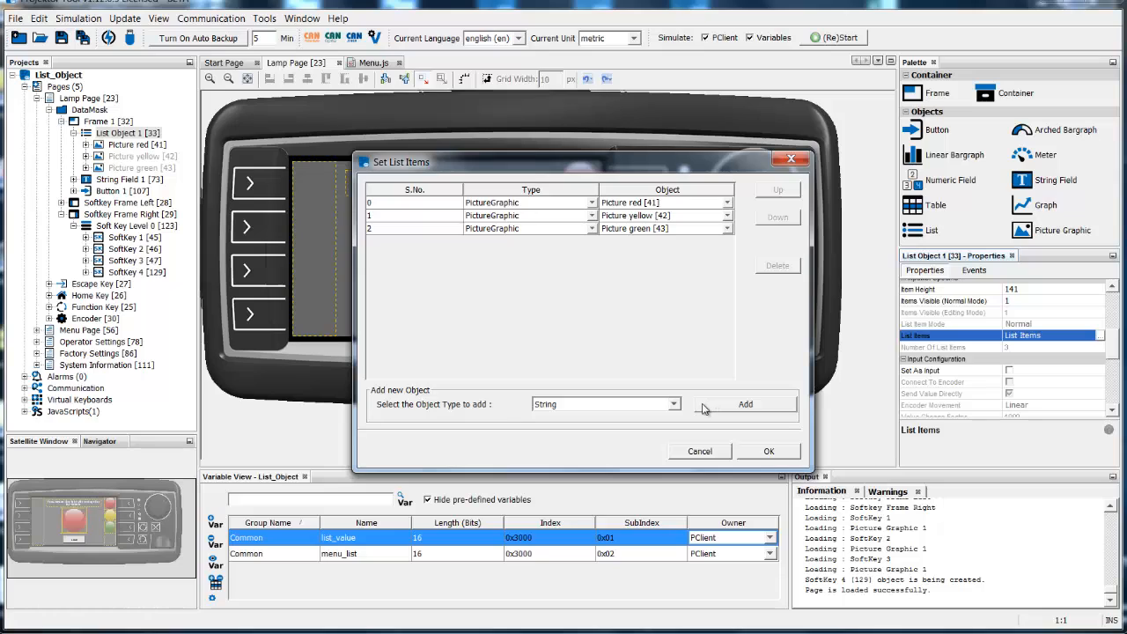
left_click(674, 405)
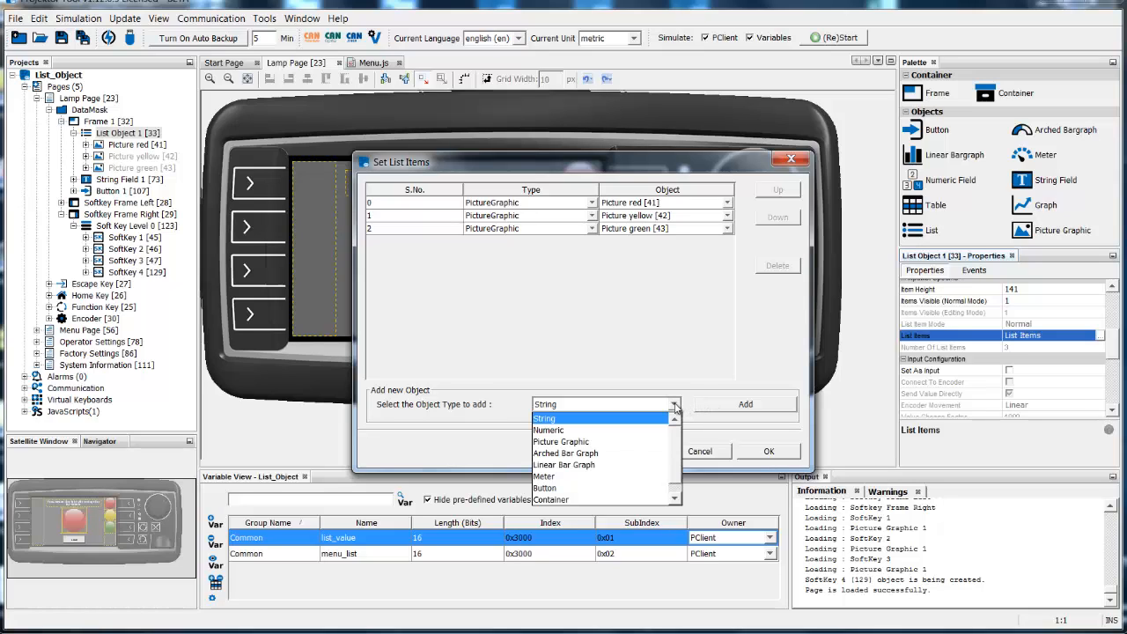
left_click(698, 319)
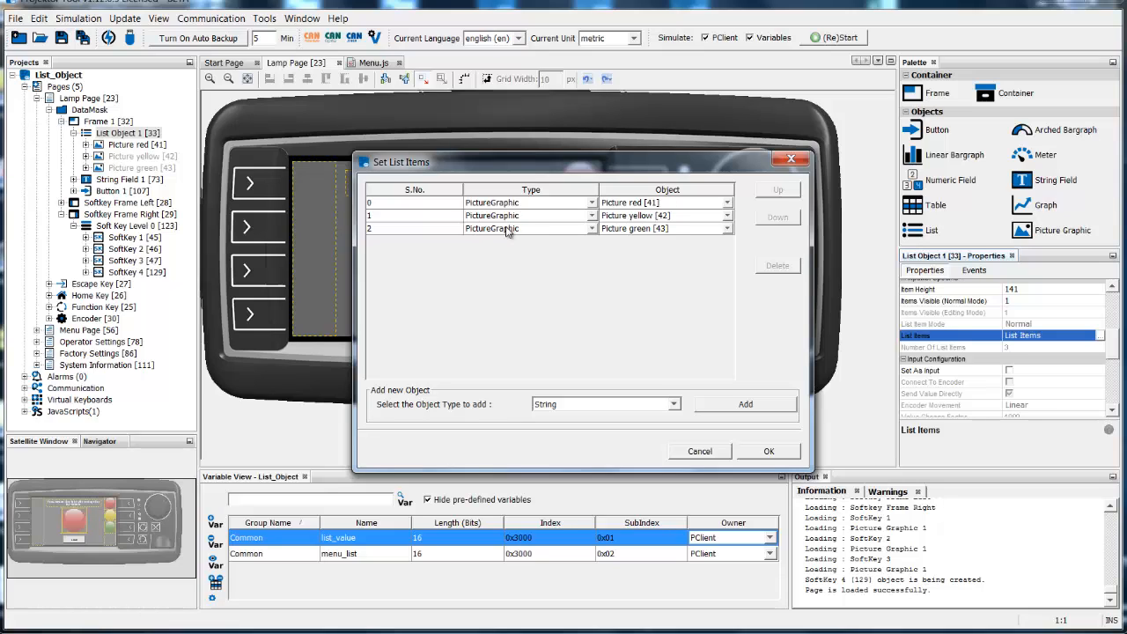
left_click(774, 456)
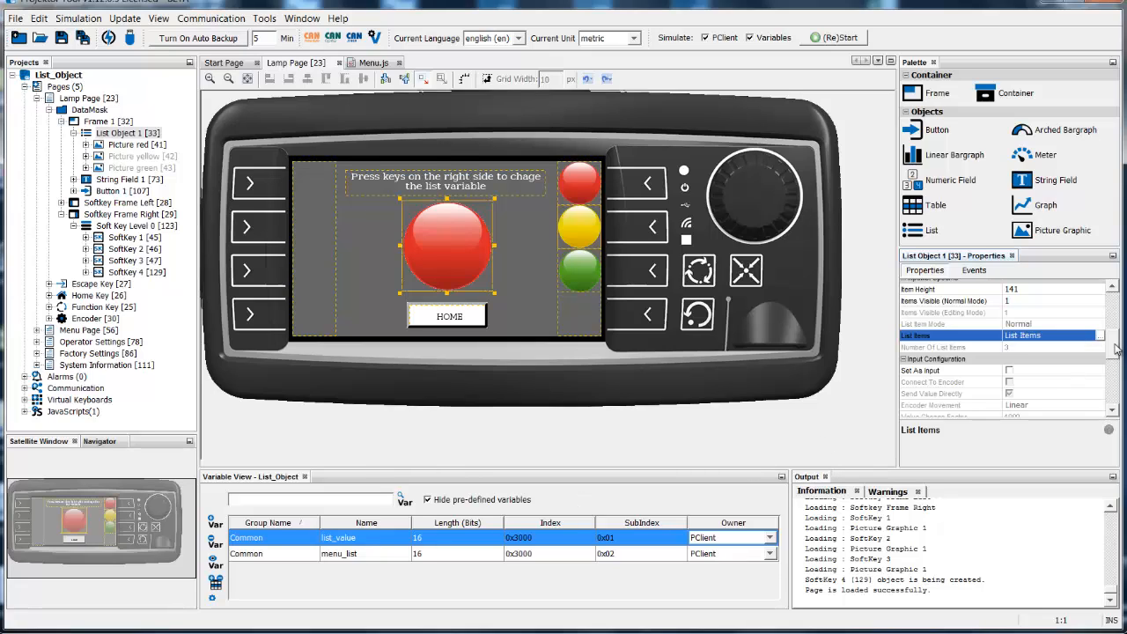
scroll(1115, 349, "up", 3)
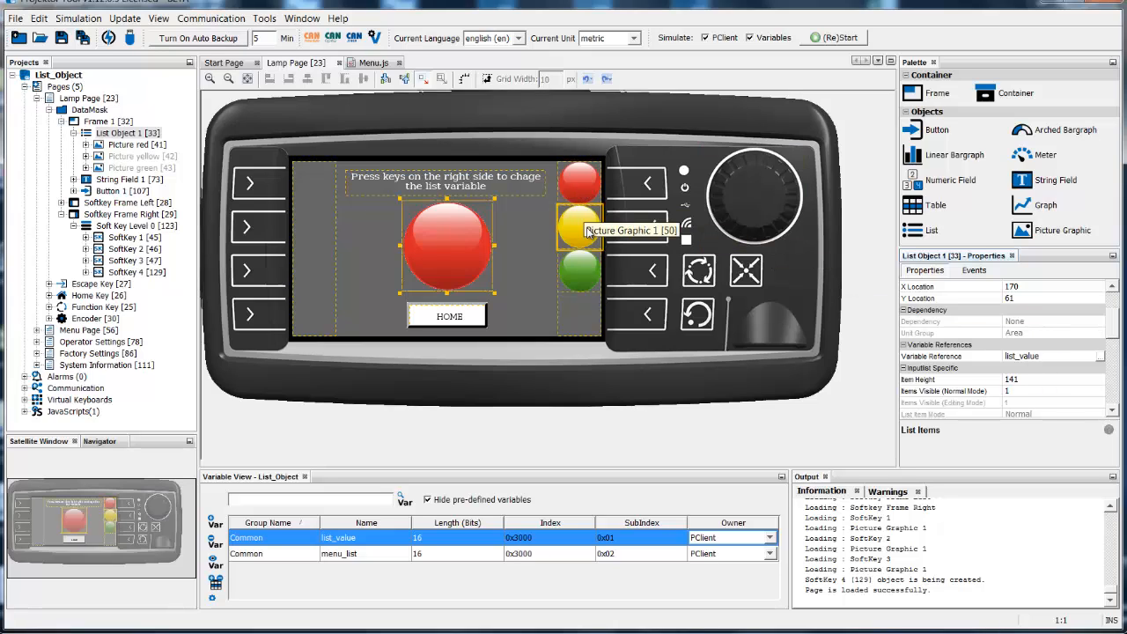
Step: Inspect the OnRelease event action configured for the red lamp softkey
left_click(586, 195)
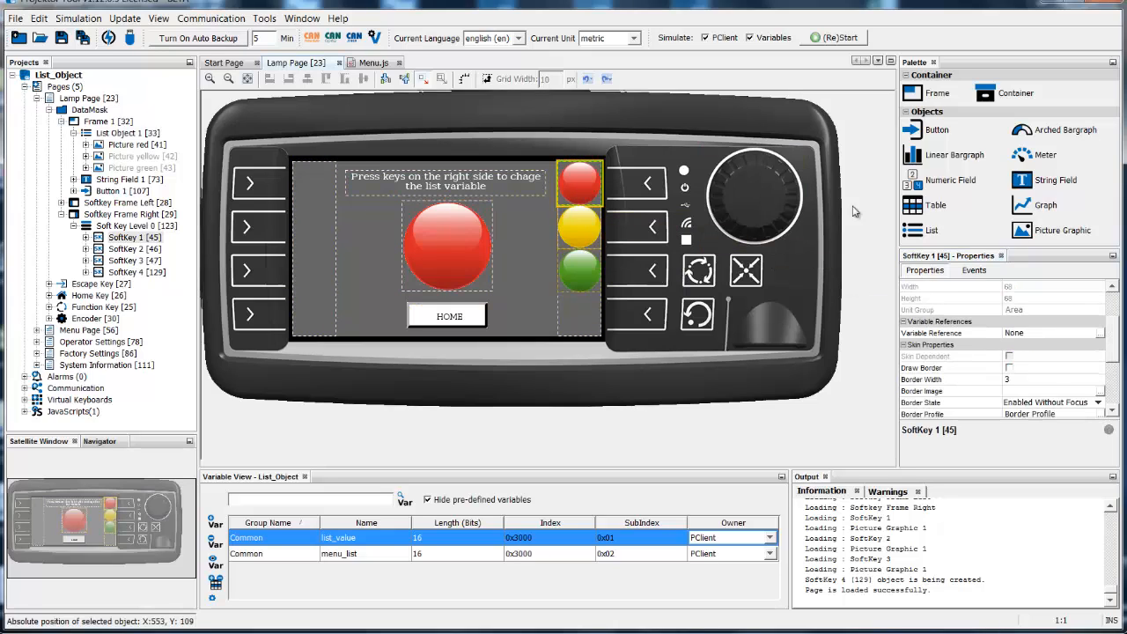
left_click(974, 270)
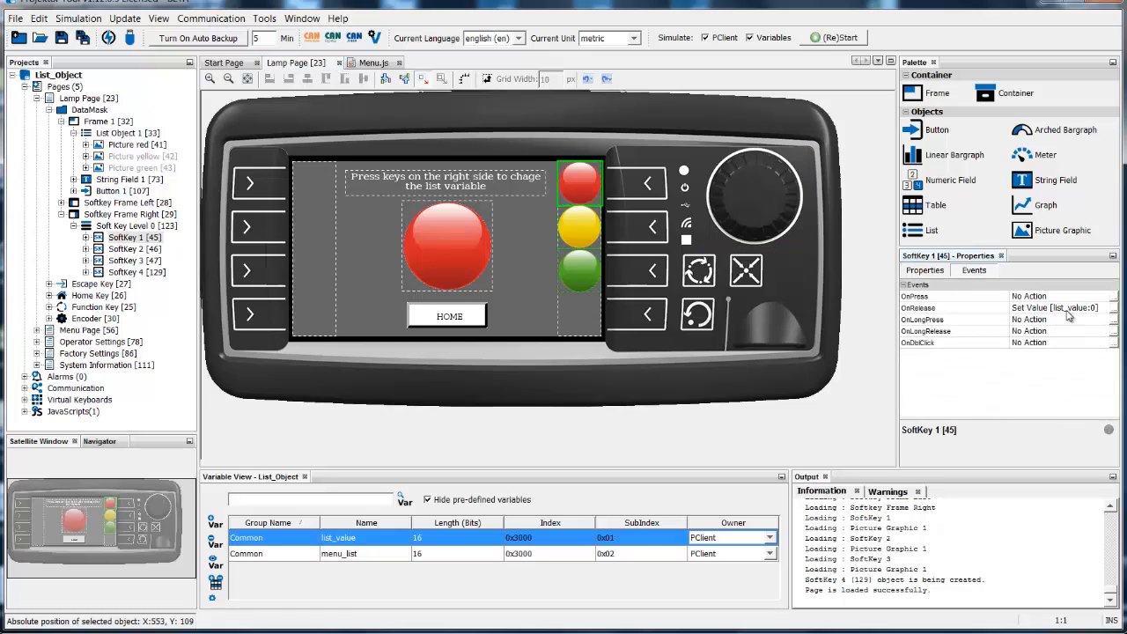
left_click(1116, 308)
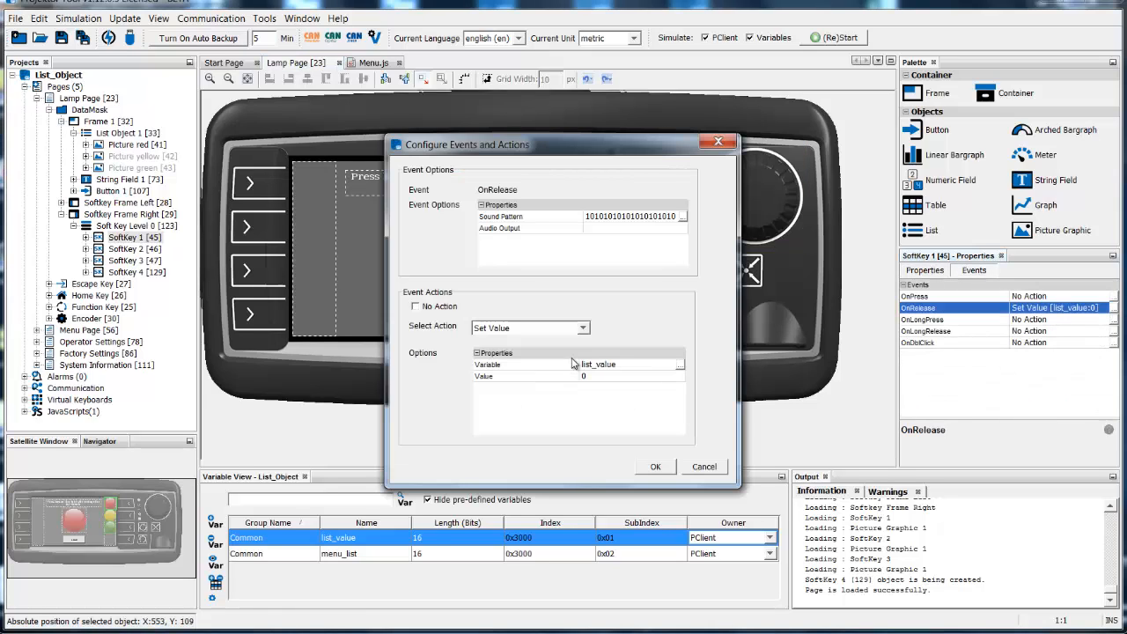
left_click(659, 469)
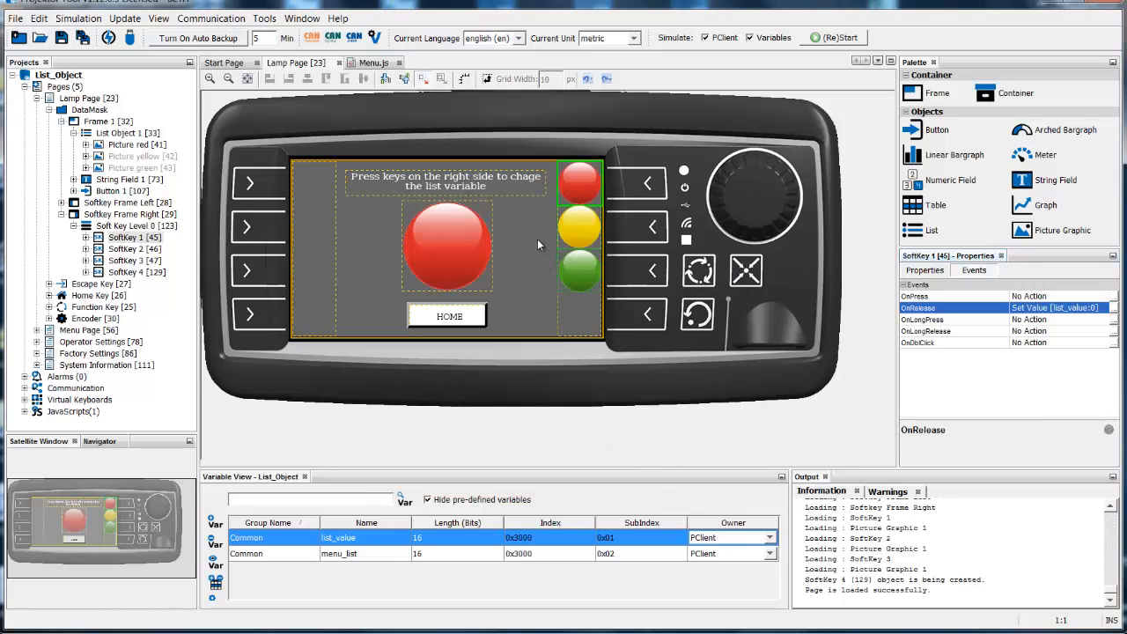
Step: Run the simulation and test the lamp list by repeatedly switching it with the green, yellow and red softkeys
left_click(859, 38)
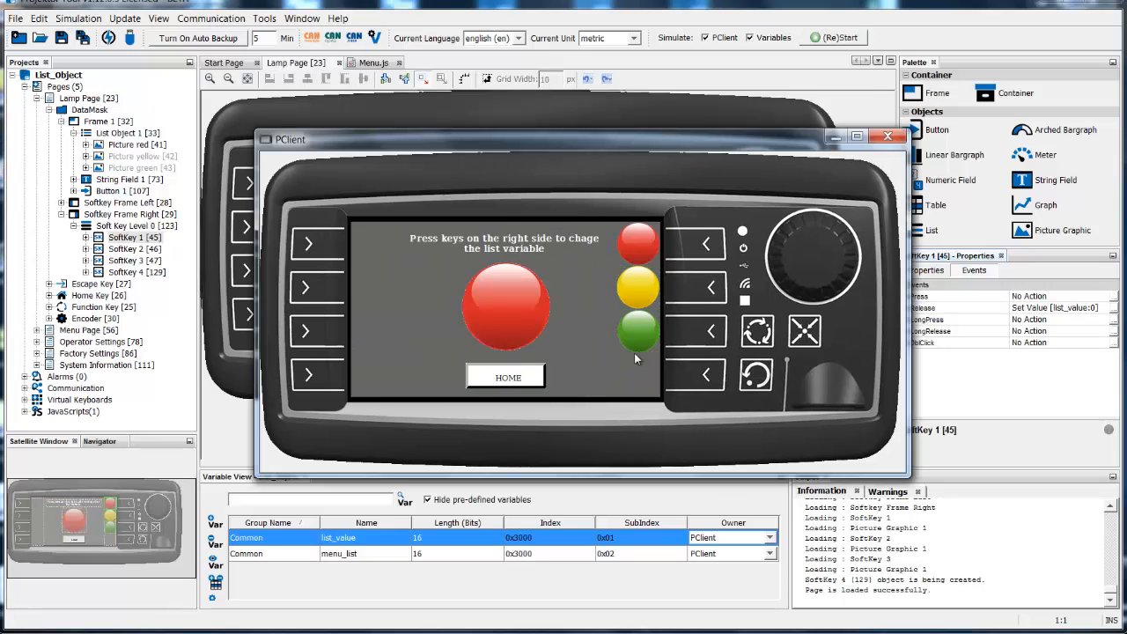
left_click(643, 340)
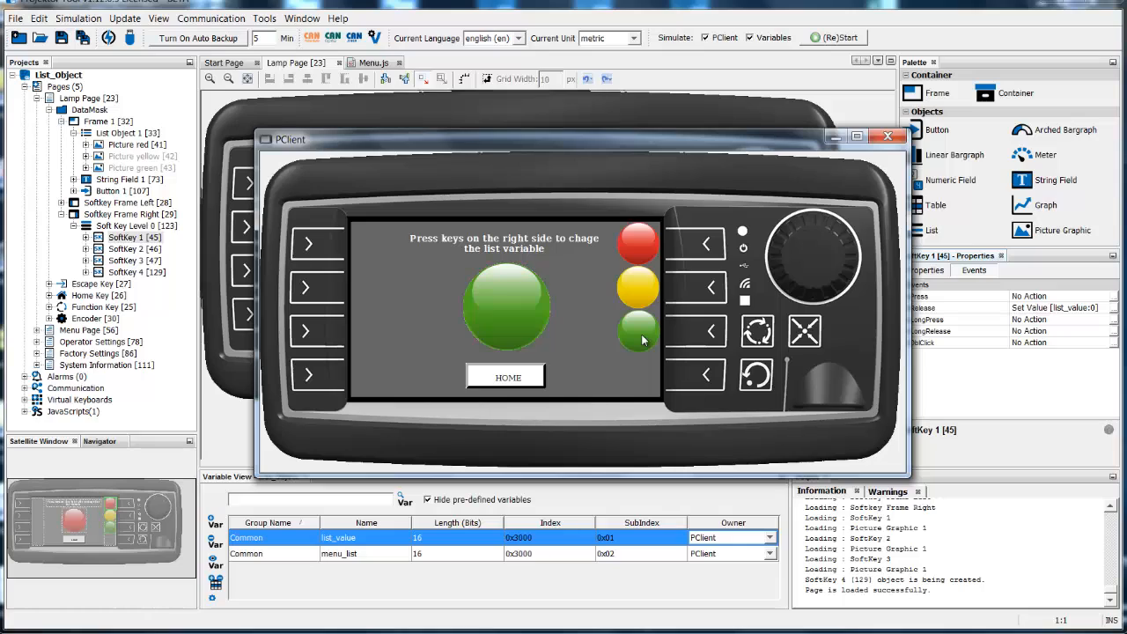
left_click(640, 289)
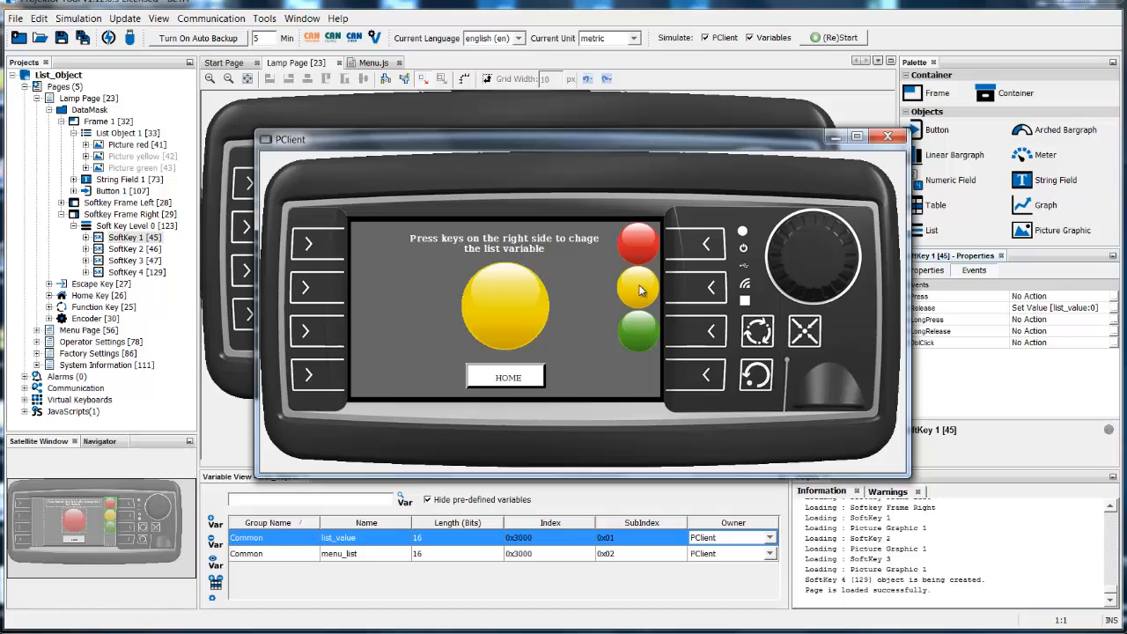
left_click(639, 243)
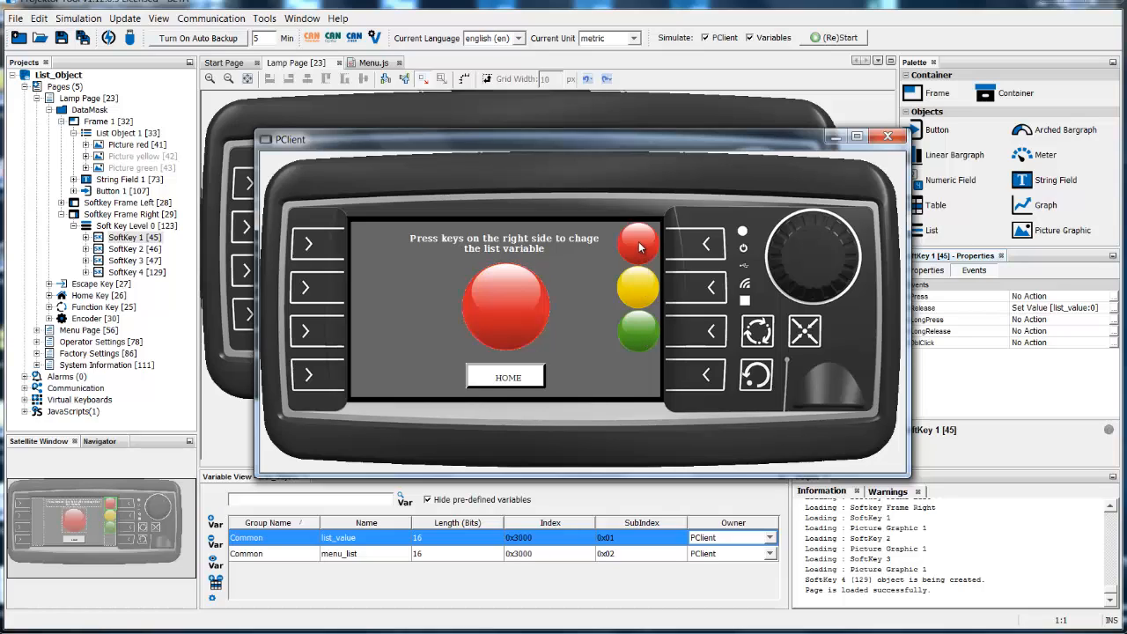
left_click(639, 293)
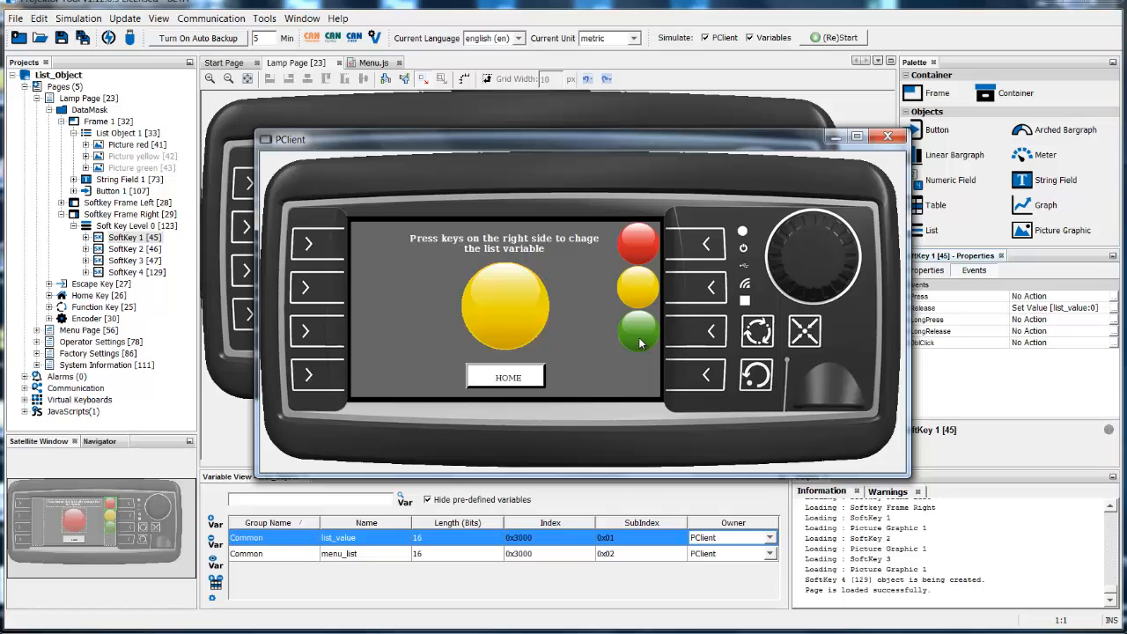
left_click(640, 343)
left_click(641, 288)
left_click(640, 245)
left_click(647, 286)
left_click(638, 335)
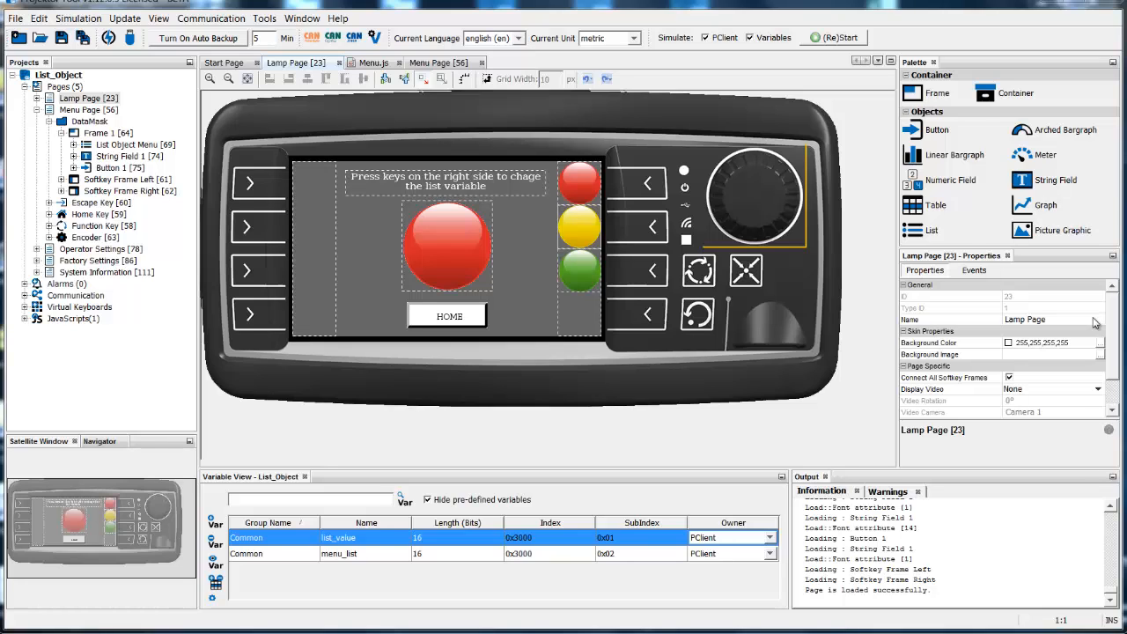
Step: Select the Diagnostics list object on the Menu Page and review its variable reference and list settings
left_click(465, 276)
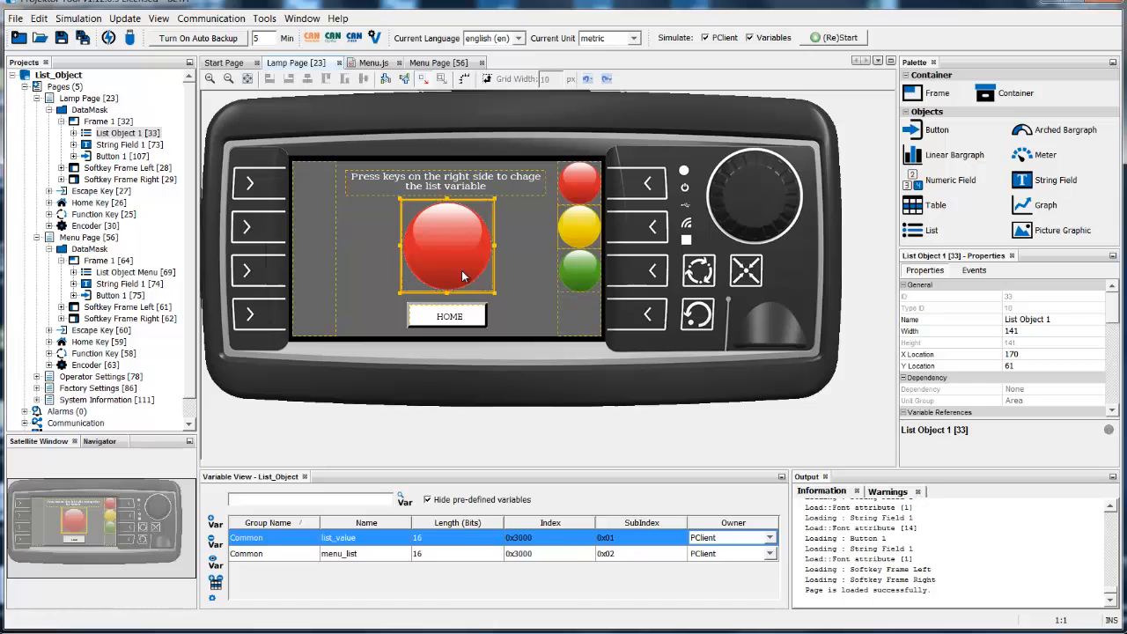
left_click(464, 275)
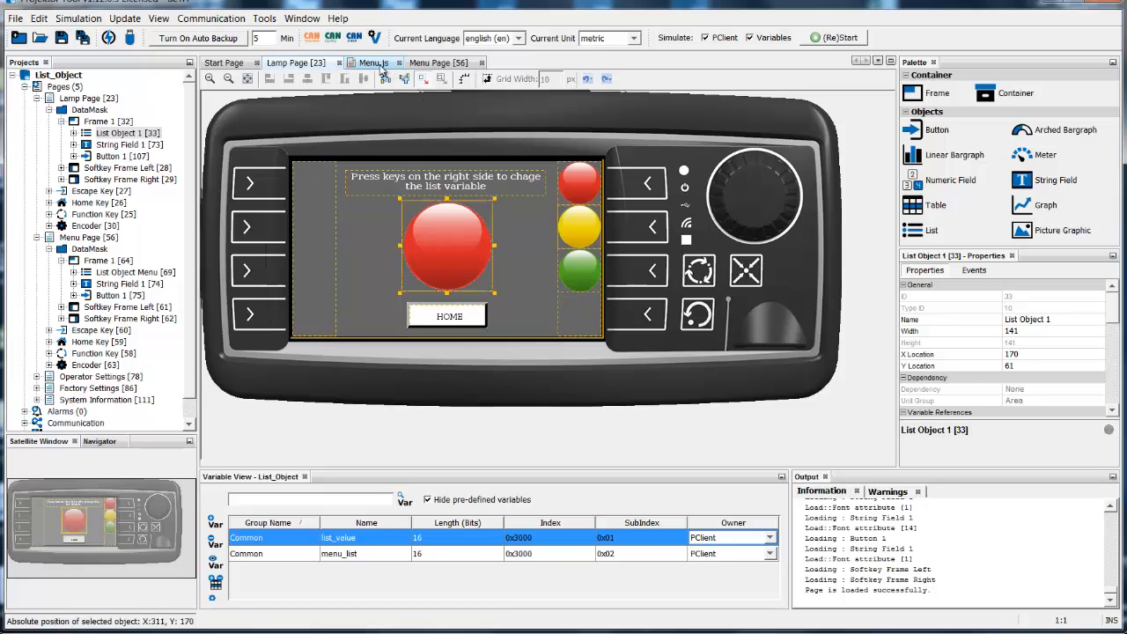
left_click(426, 63)
left_click(511, 233)
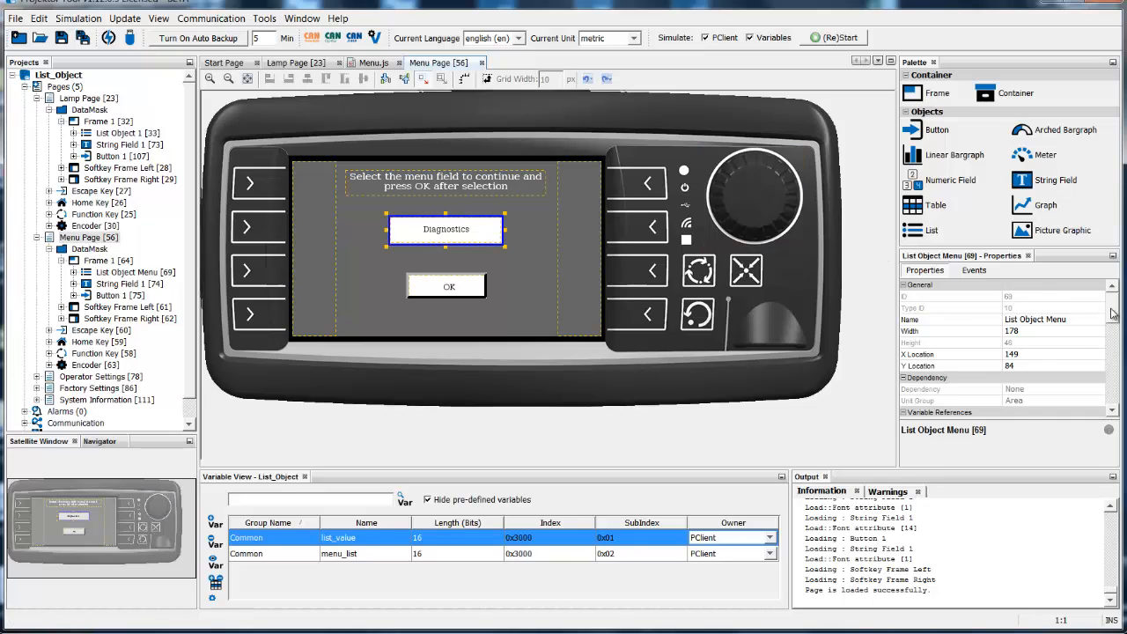
left_click_drag(1114, 314, 1116, 342)
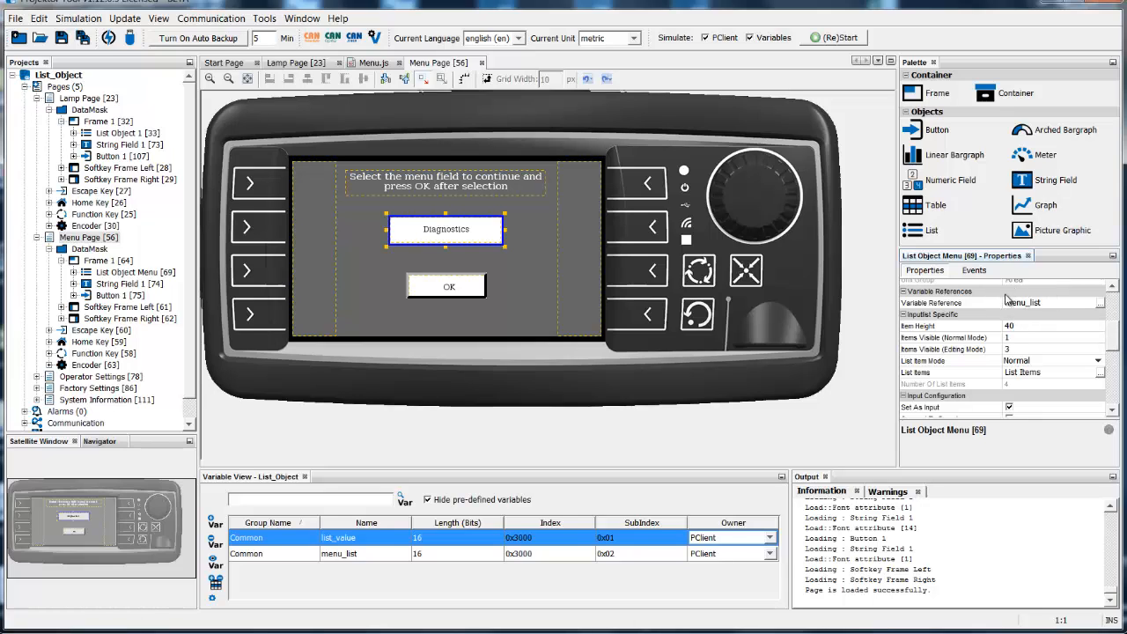
Step: Examine the menu list's string items, then review its input configuration and remaining properties
left_click(1101, 375)
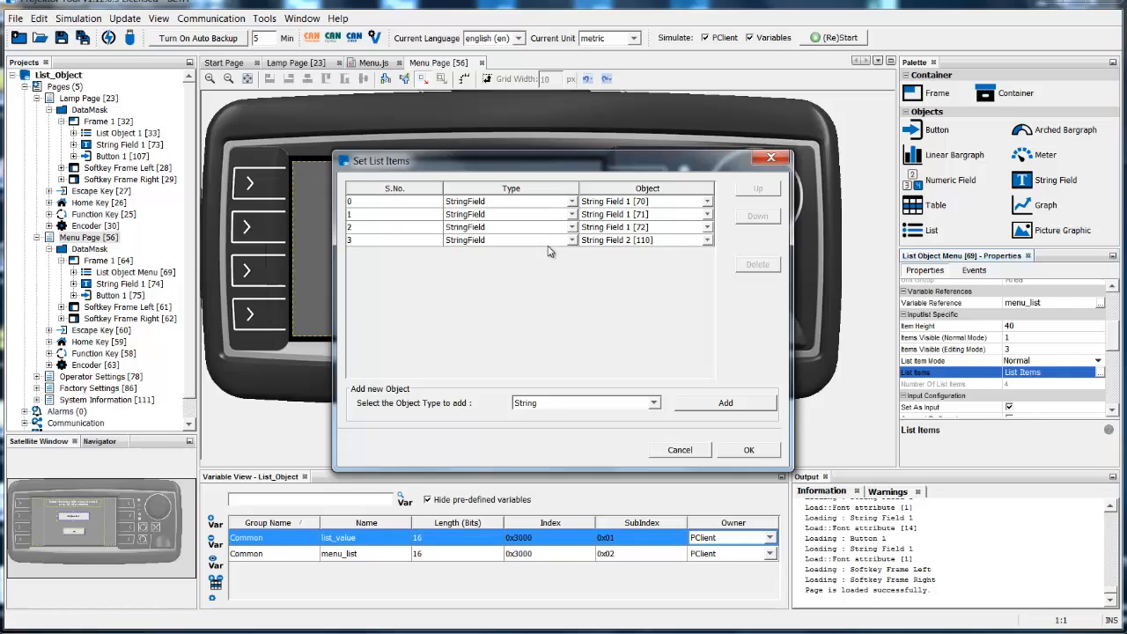
left_click(747, 452)
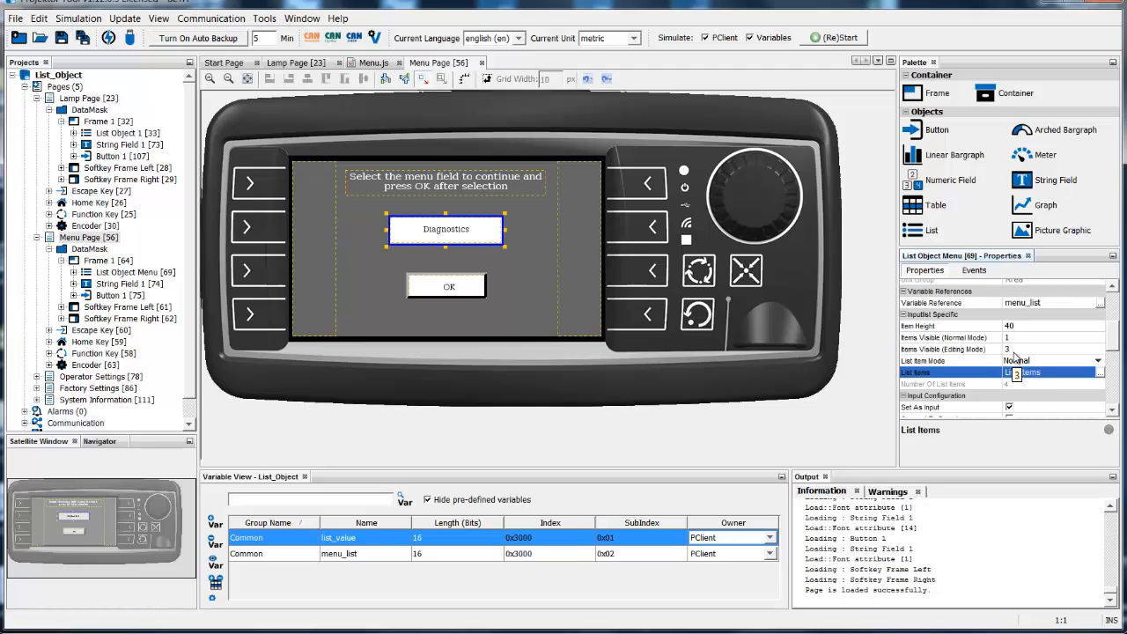
scroll(1114, 360, "down", 1)
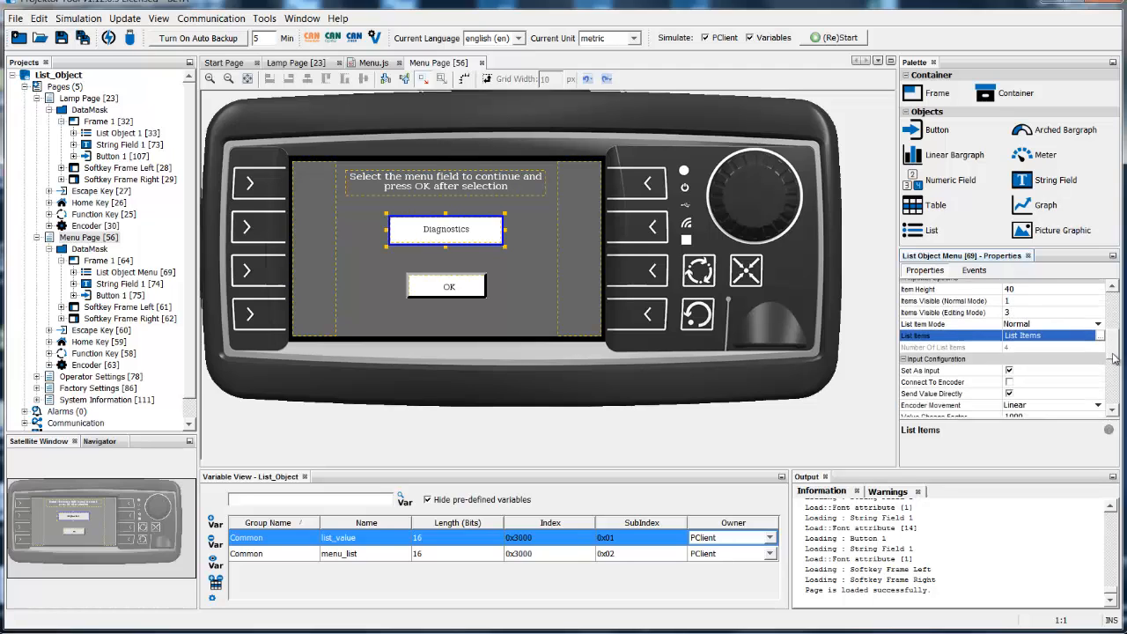
left_click_drag(1115, 359, 1119, 405)
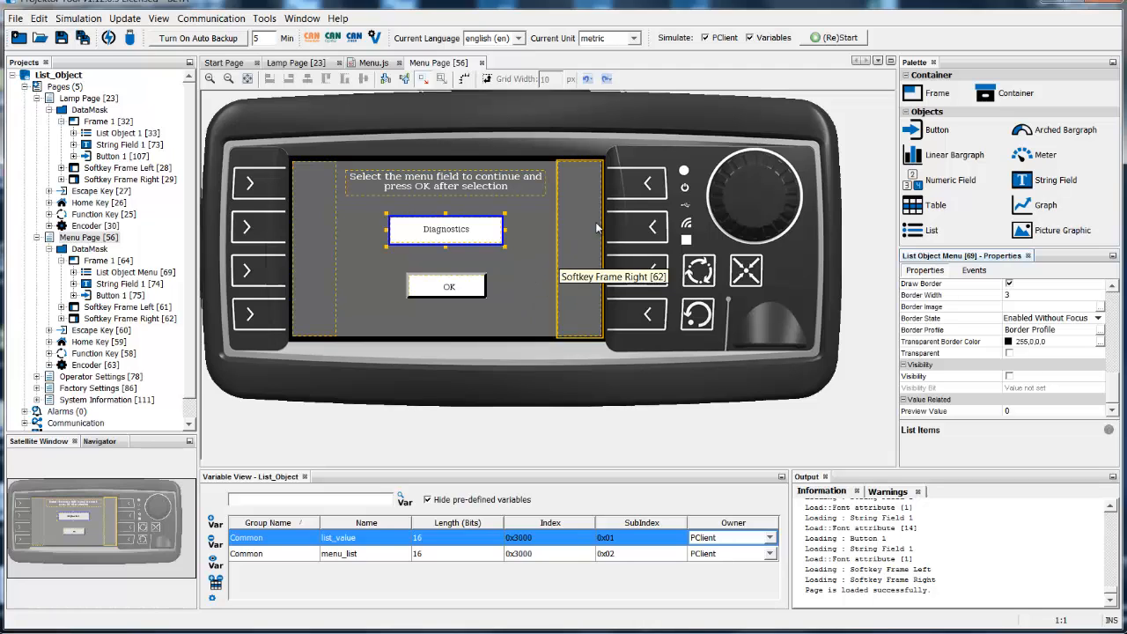
Step: Run the simulation of the Menu Page, expand the menu list and step up and down through its entries
left_click(828, 38)
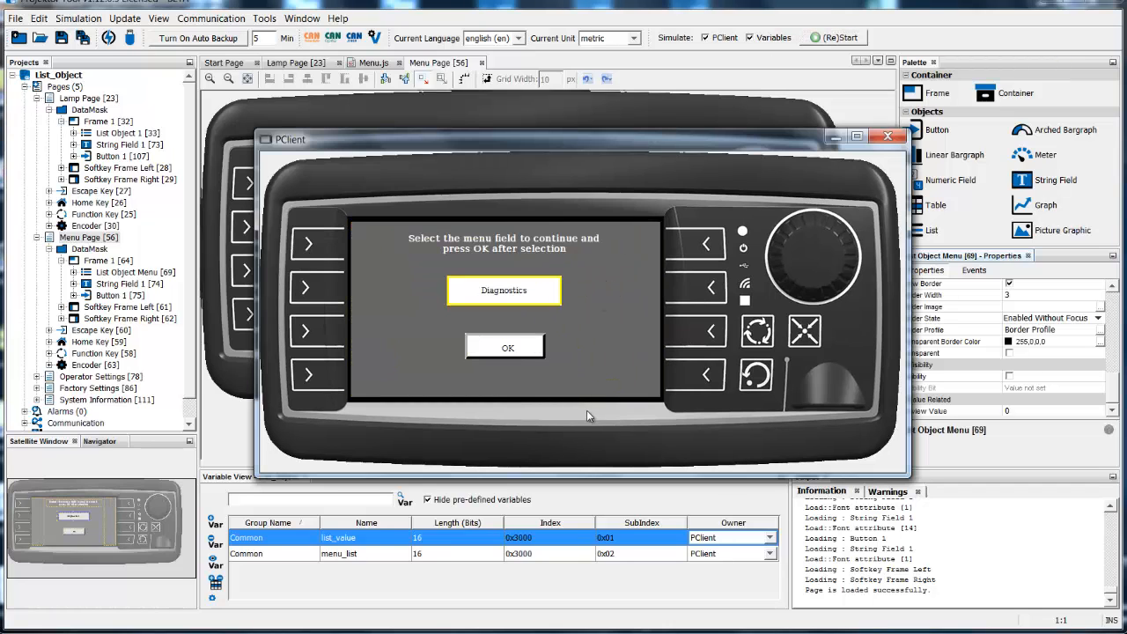
left_click(522, 293)
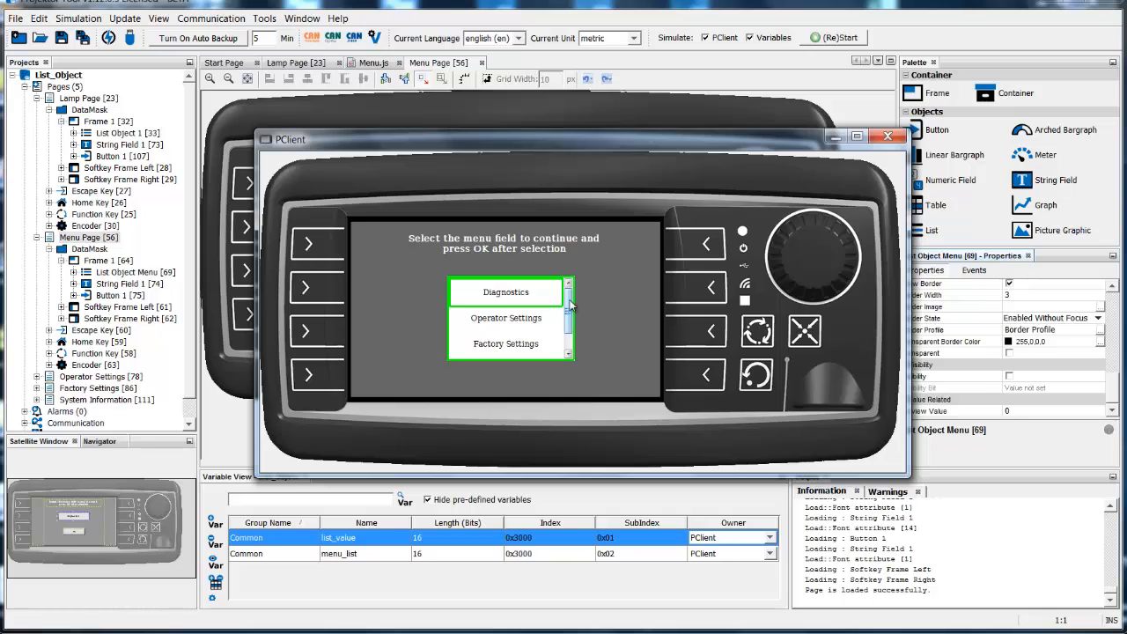
mouse_move(569, 306)
left_mouse_down()
mouse_move(569, 332)
mouse_move(569, 308)
left_mouse_up()
left_click(568, 355)
left_click(568, 355)
left_click(568, 355)
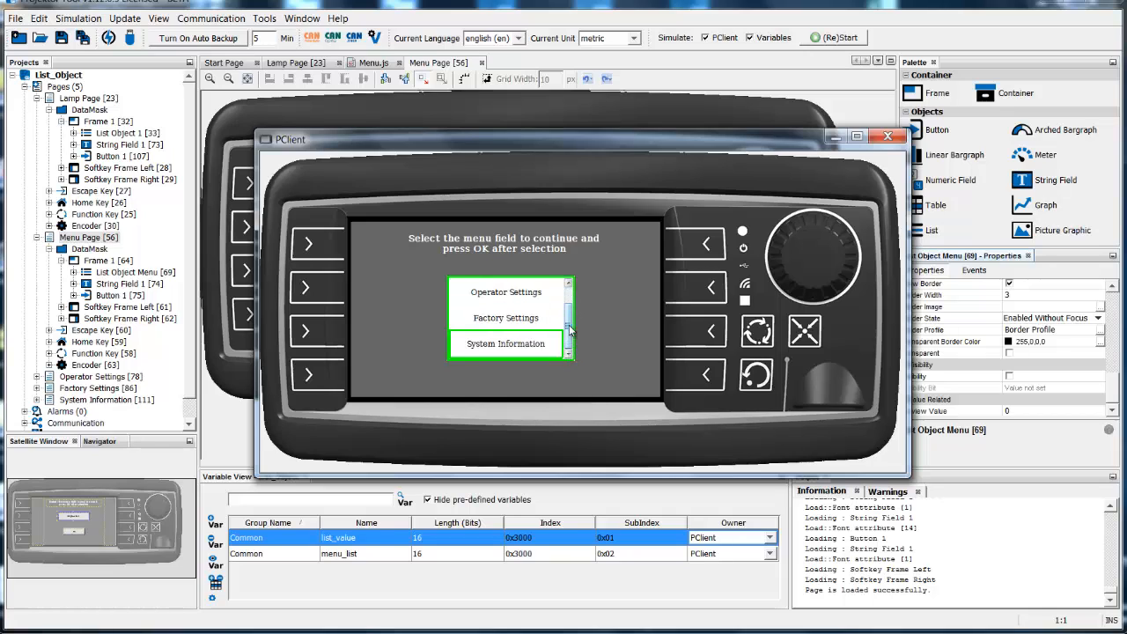
left_click(568, 285)
left_click(568, 285)
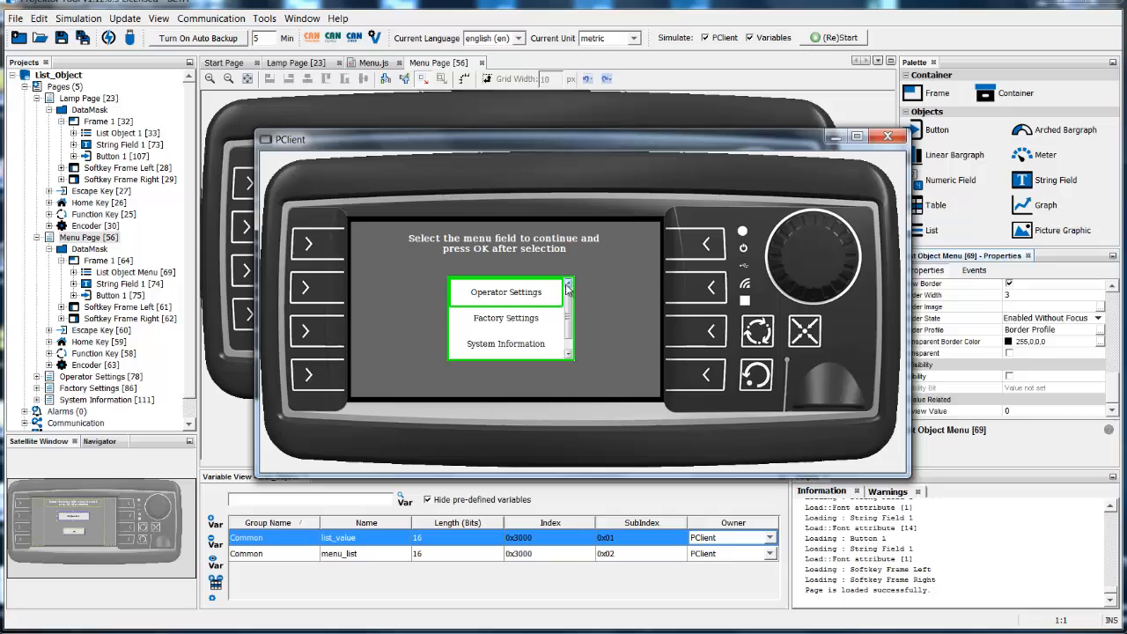
left_click(568, 355)
left_click(568, 355)
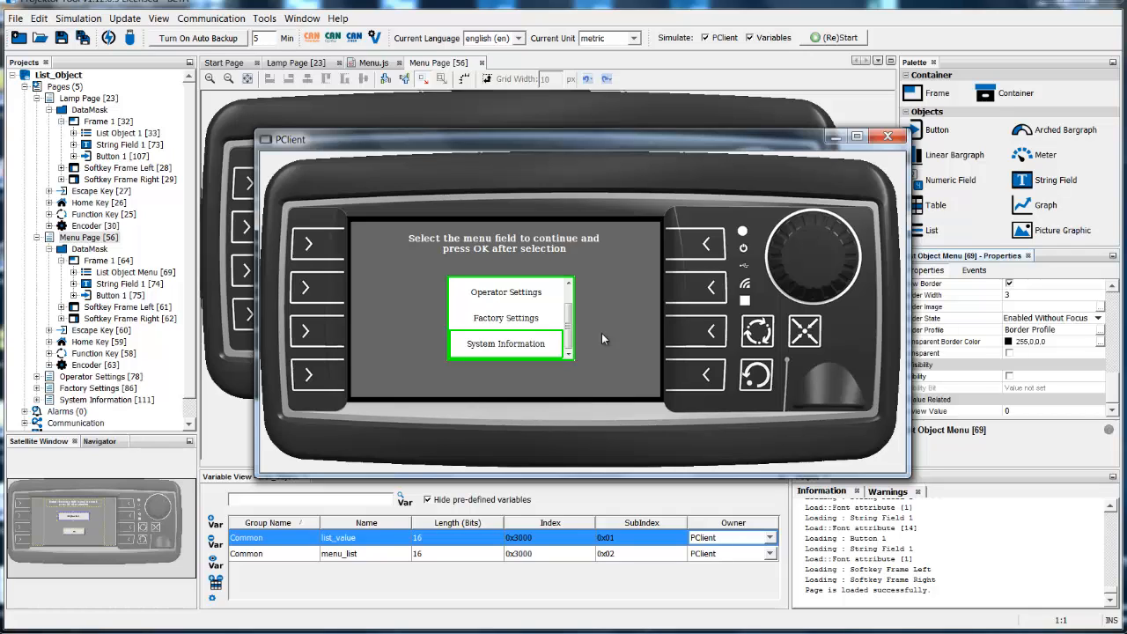
Step: Choose Factory Settings in the simulated menu list, test the OK button and close the simulator
left_click(545, 319)
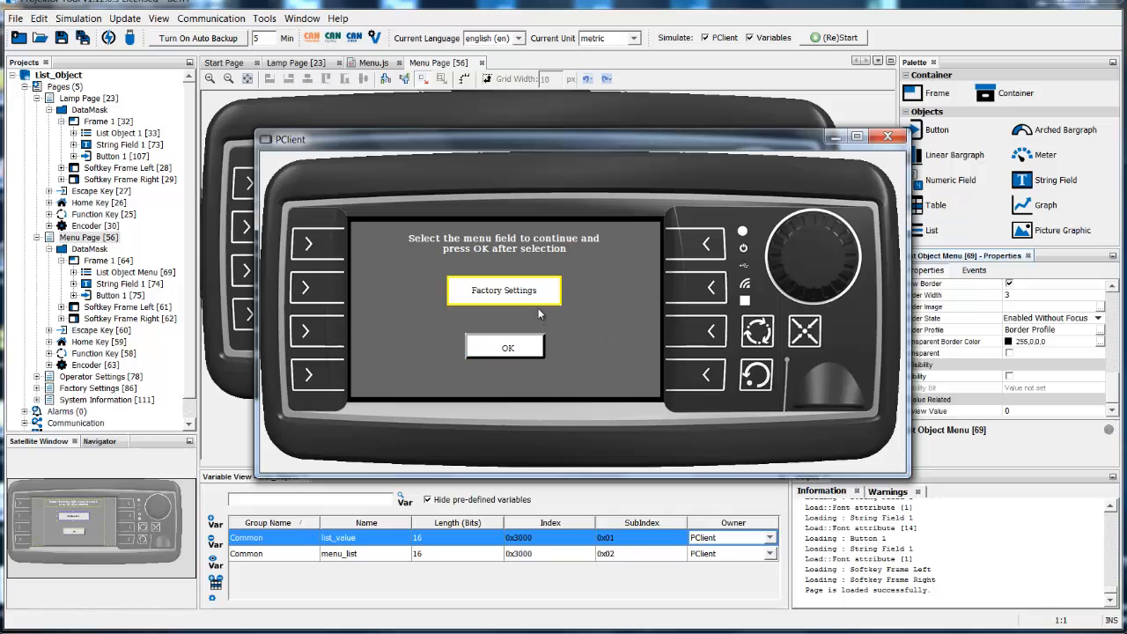
left_click(509, 349)
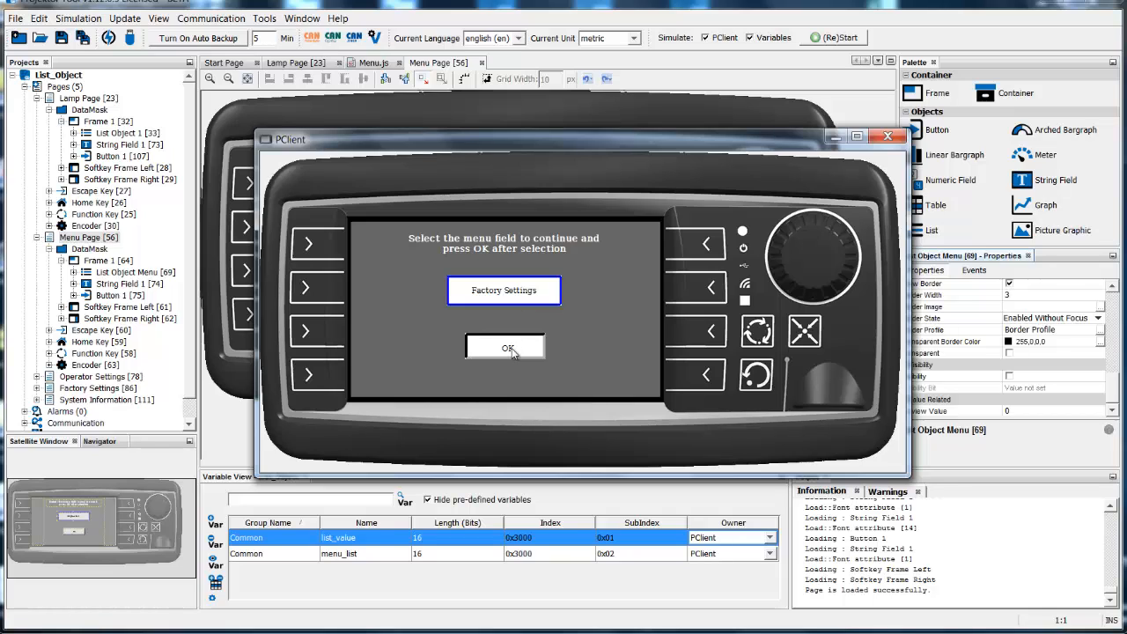
left_click(509, 349)
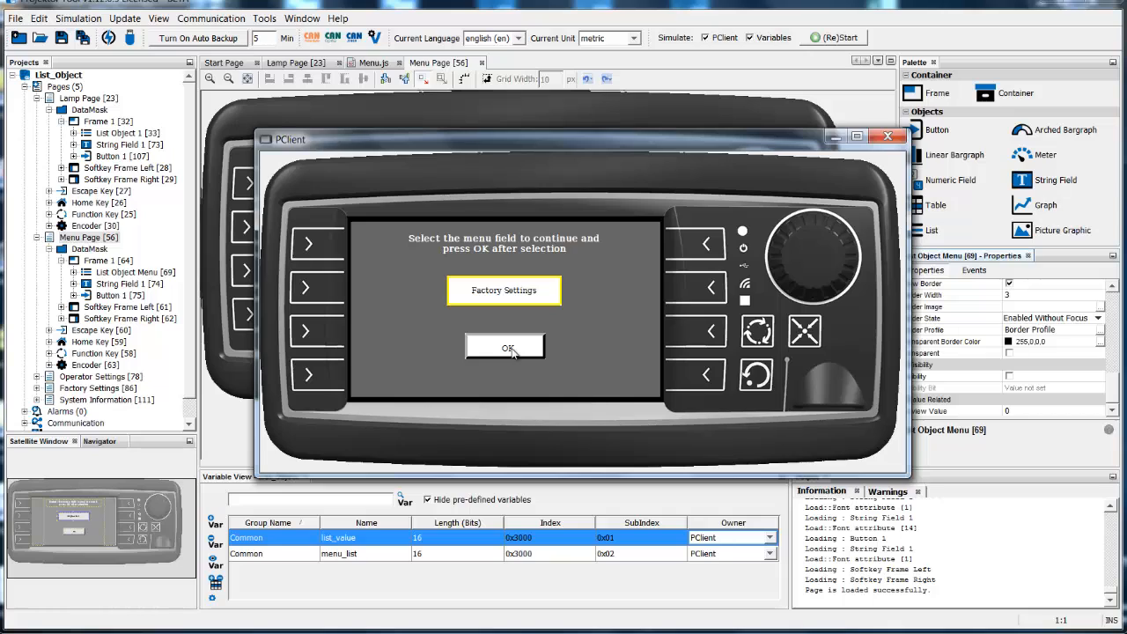
left_click(887, 137)
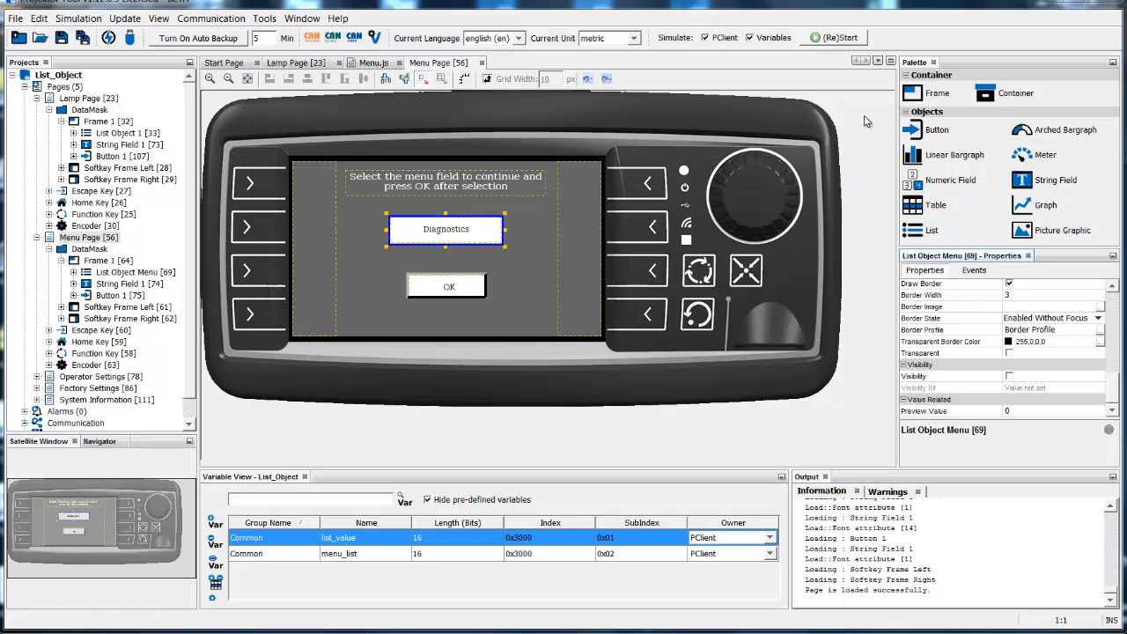
Step: Examine how the Menu.js script reads menu_list to switch pages, then return to the Menu Page
left_click(370, 64)
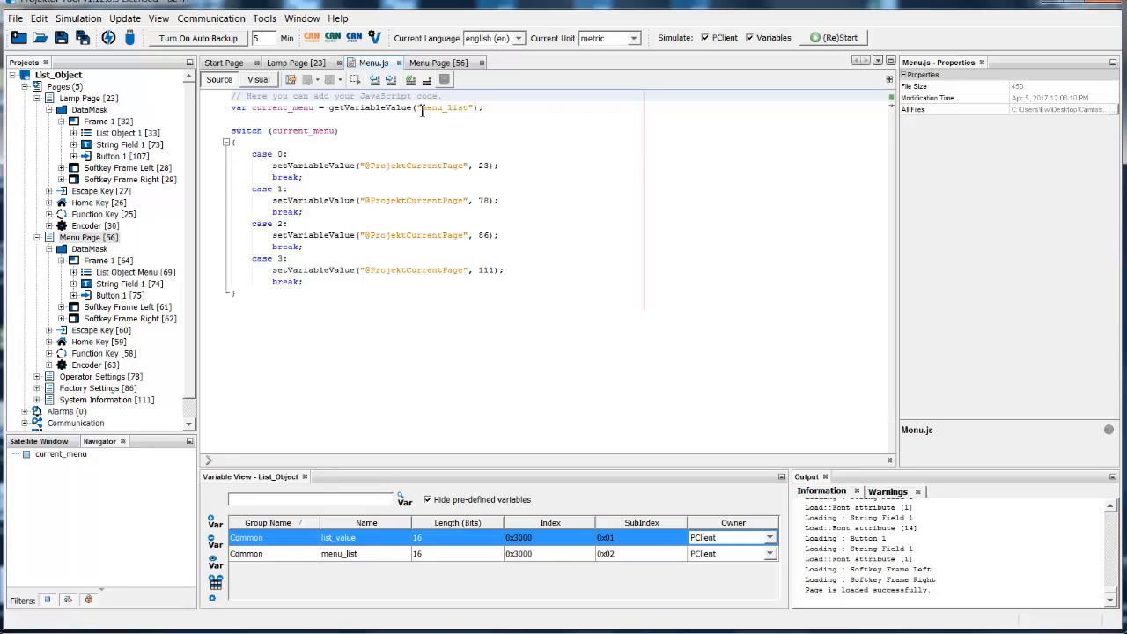
left_click_drag(422, 109, 471, 111)
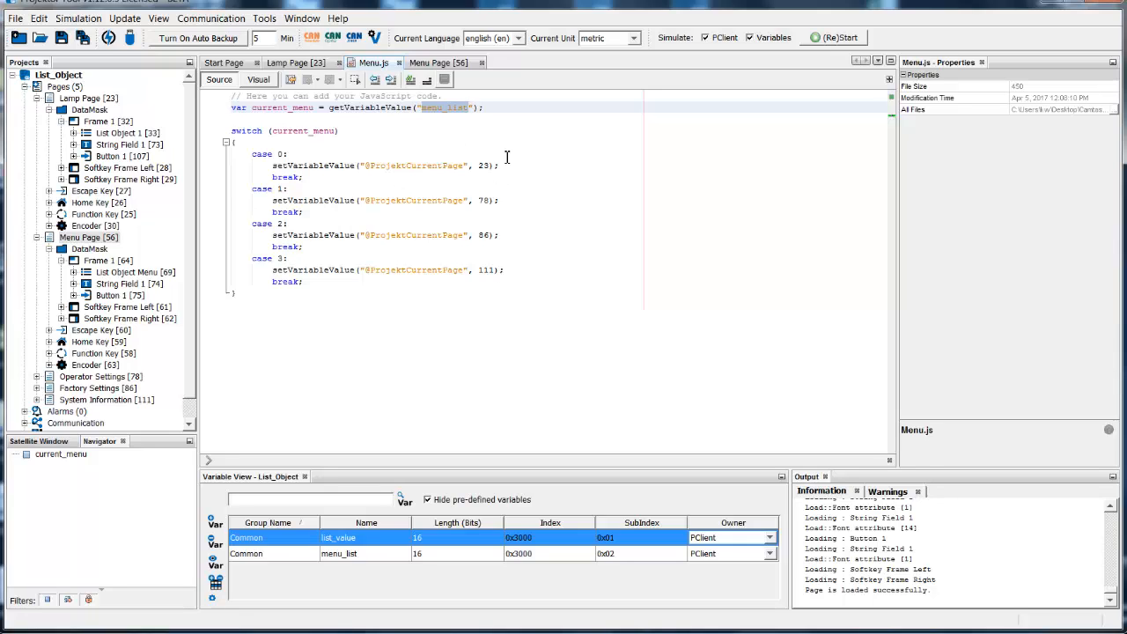
left_click(426, 64)
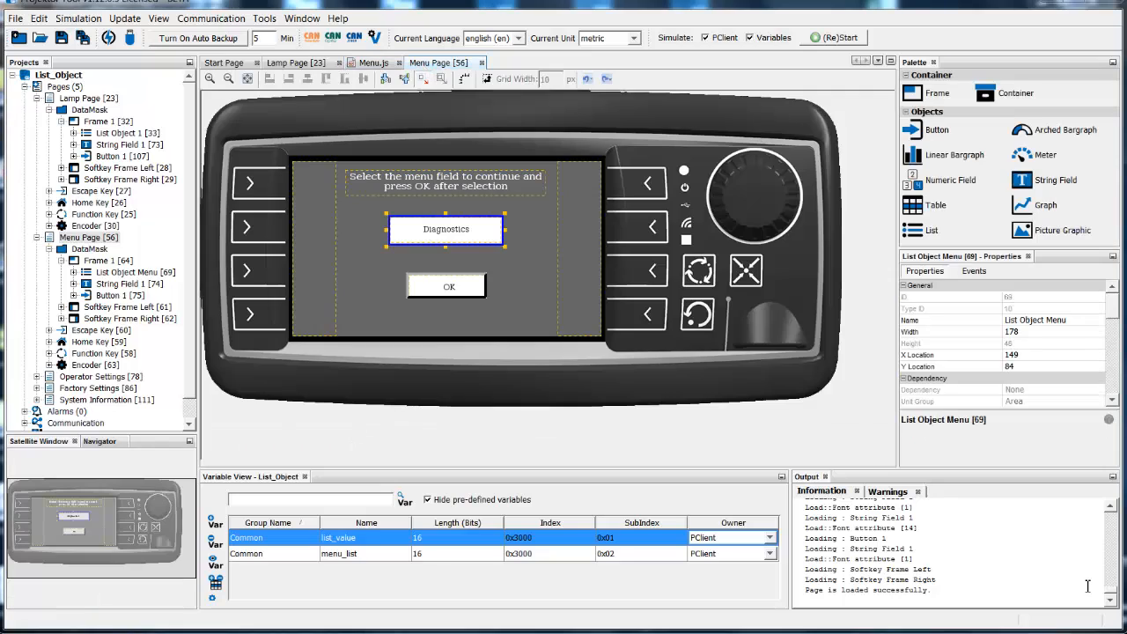